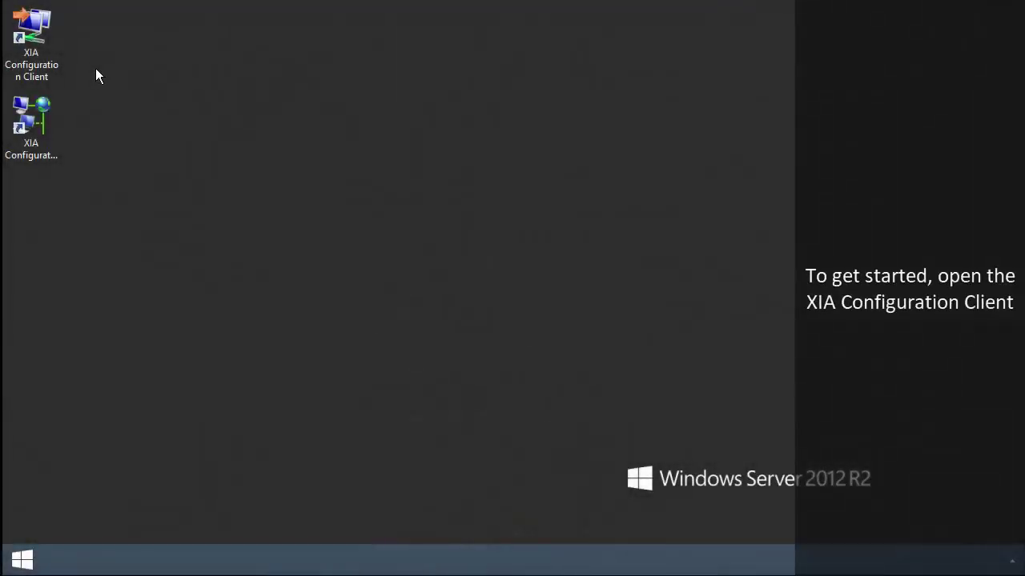
- Open the XIA Configuration Client and display the scan tasks of the Default Profile
double_click(40, 36)
key("Return")
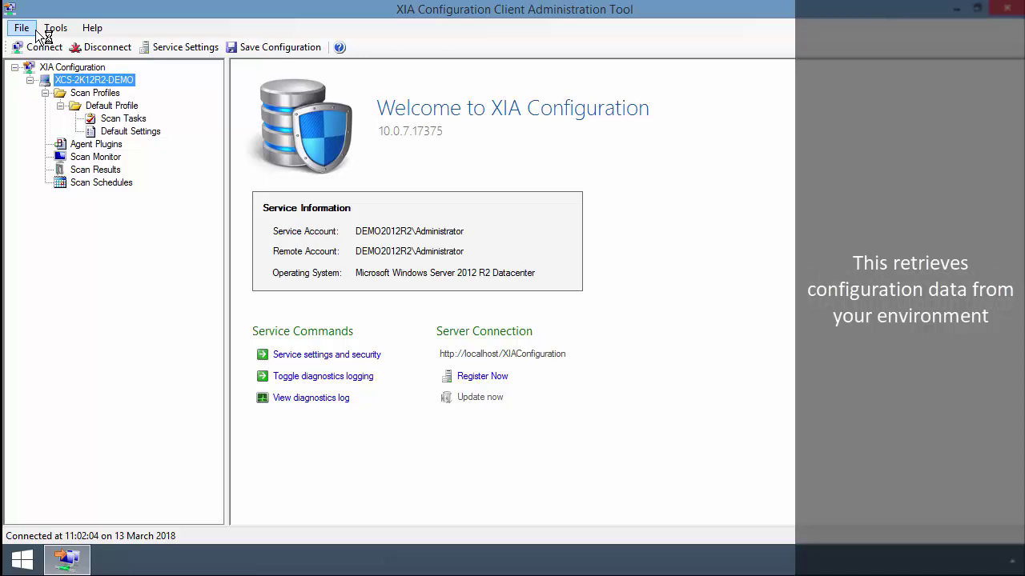
left_click(133, 120)
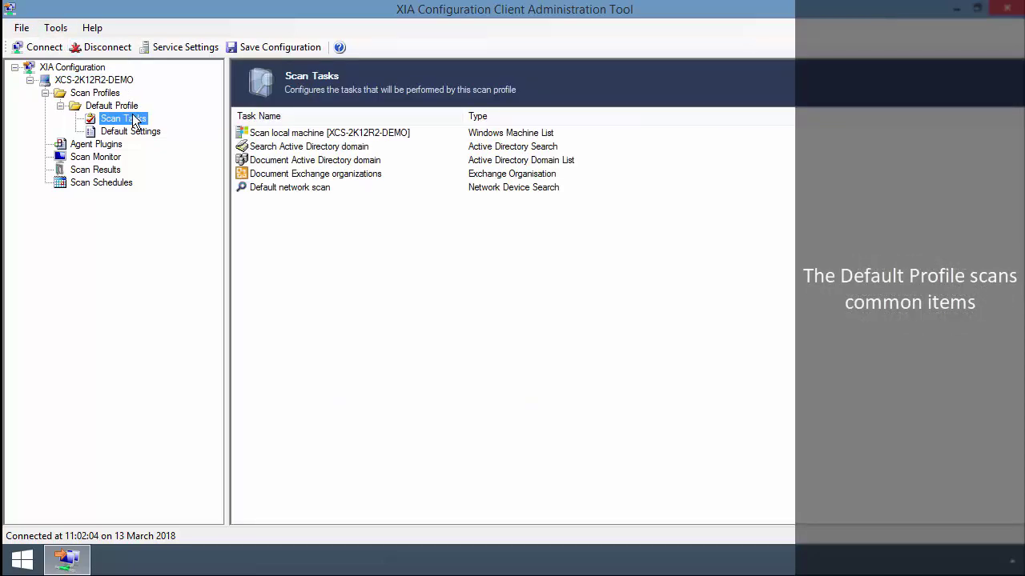
- Review the scan settings of the Search Active Directory domain task, leaving them unsaved
double_click(262, 148)
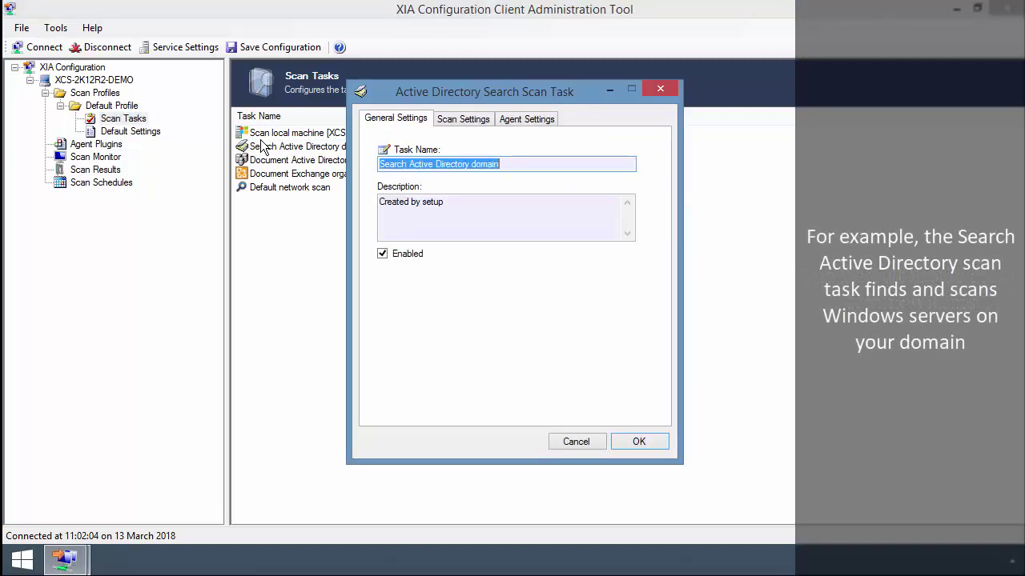
left_click(453, 127)
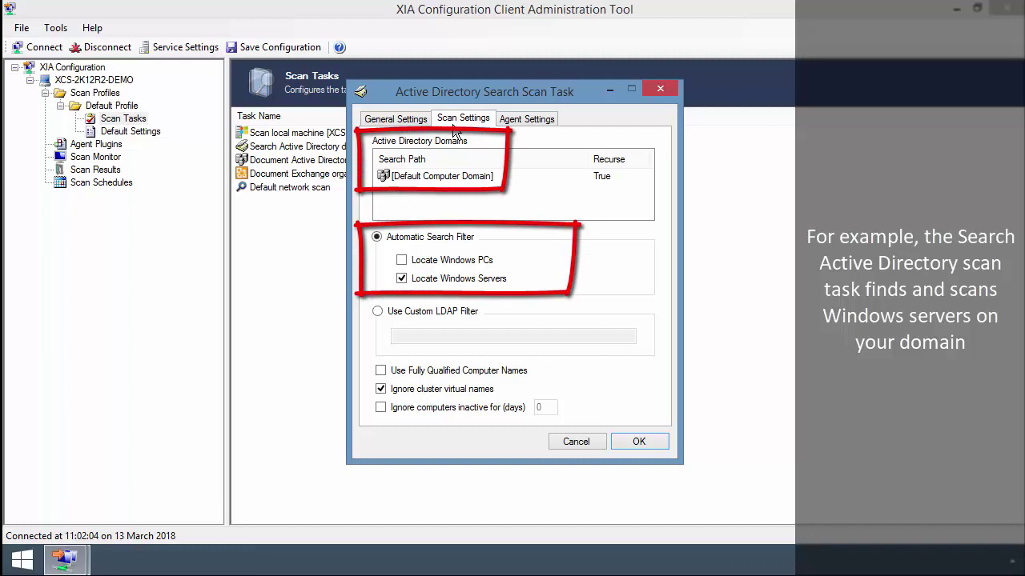
key("Escape")
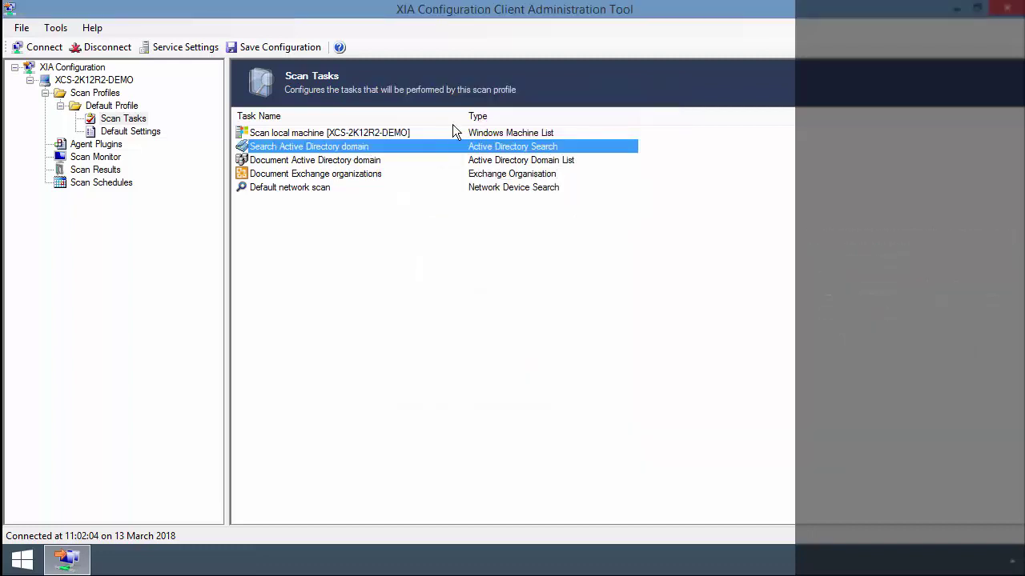
- Start a scan with the Default Profile
right_click(127, 109)
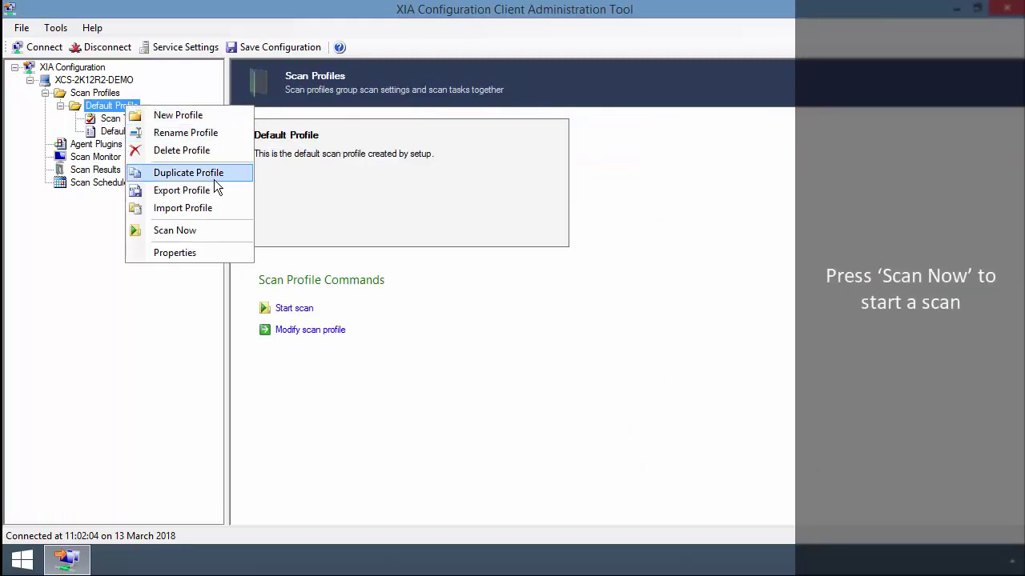
left_click(210, 233)
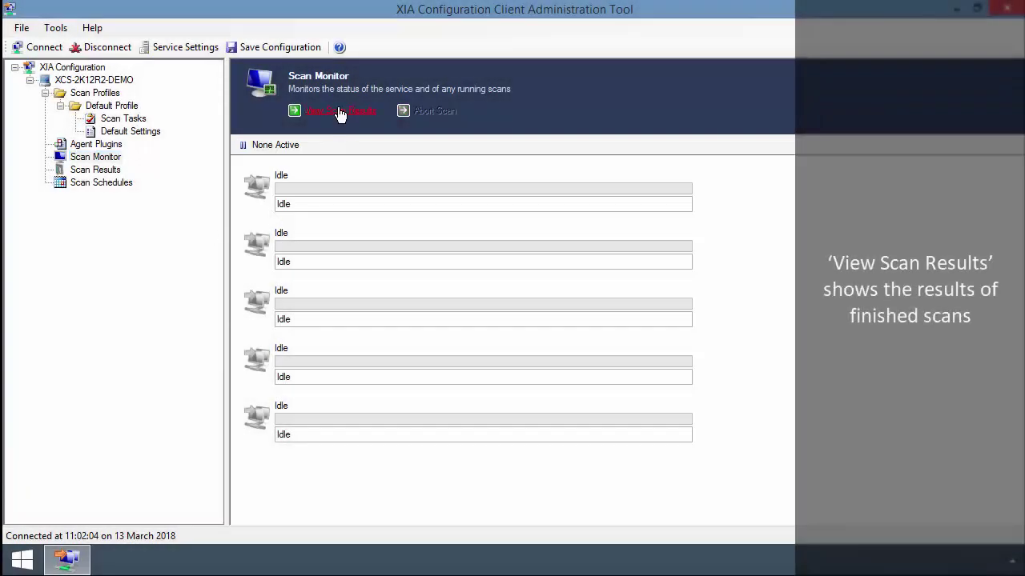
- View the results of the finished scan and examine the details of the Document Exchange organizations task
left_click(340, 110)
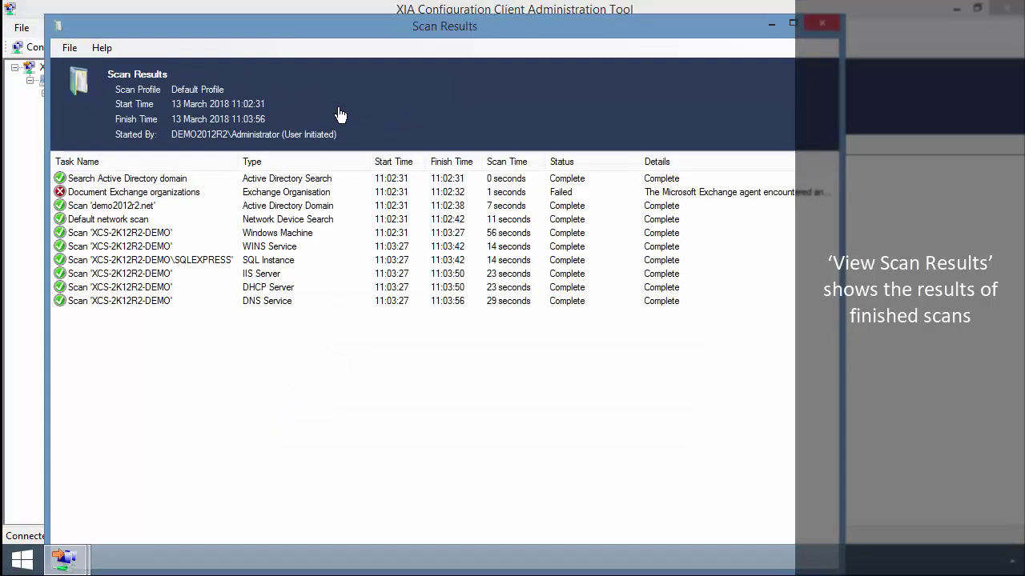
double_click(408, 191)
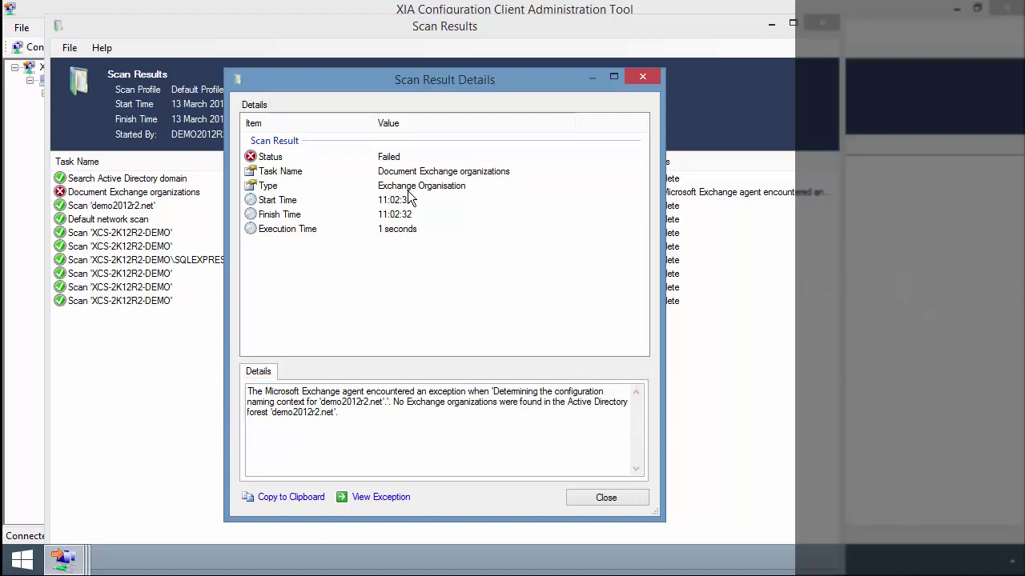
key("Escape")
key("Escape")
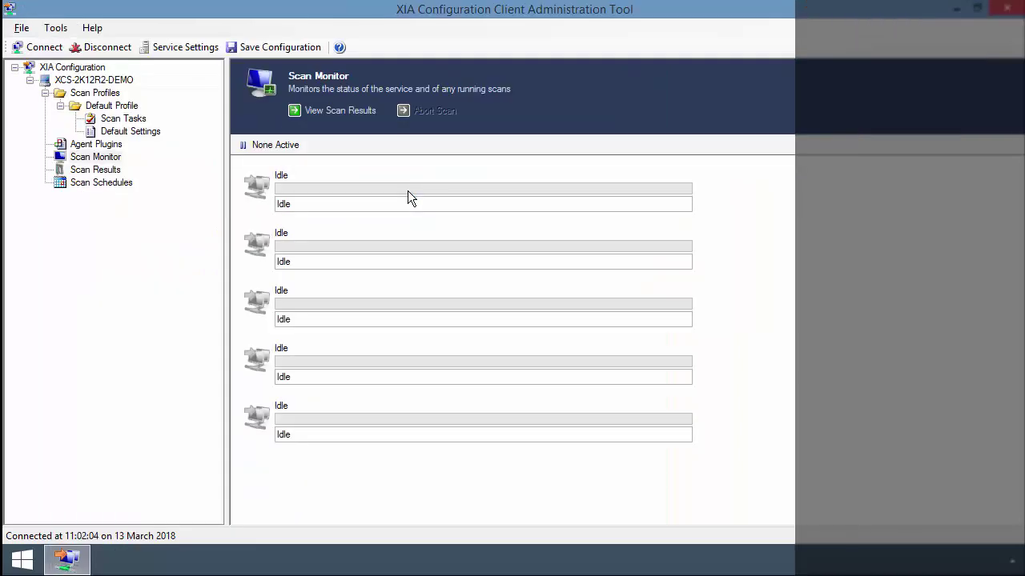
- Look through the historical scan results and the settings of the Default Schedule
left_click(98, 170)
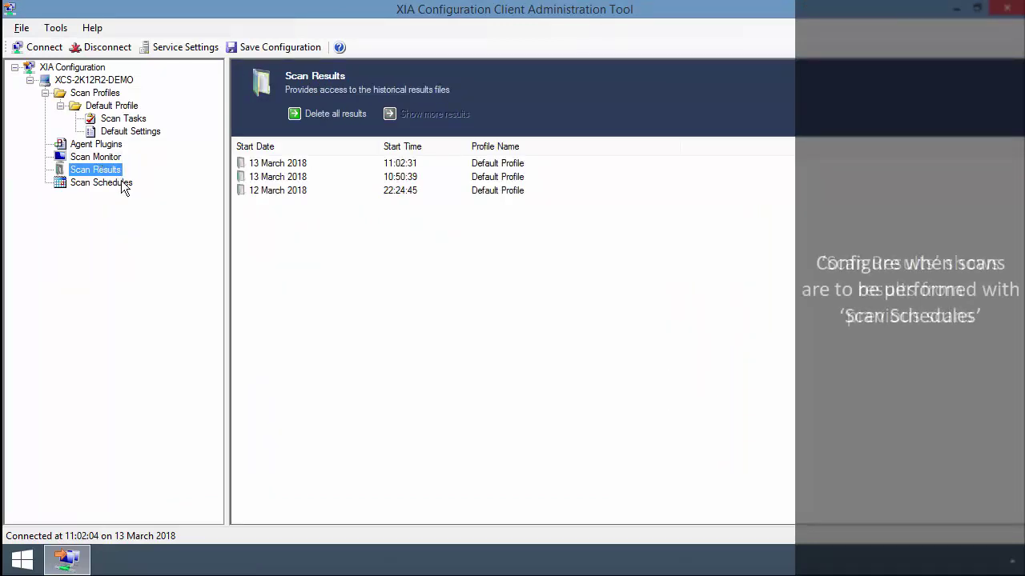
left_click(122, 183)
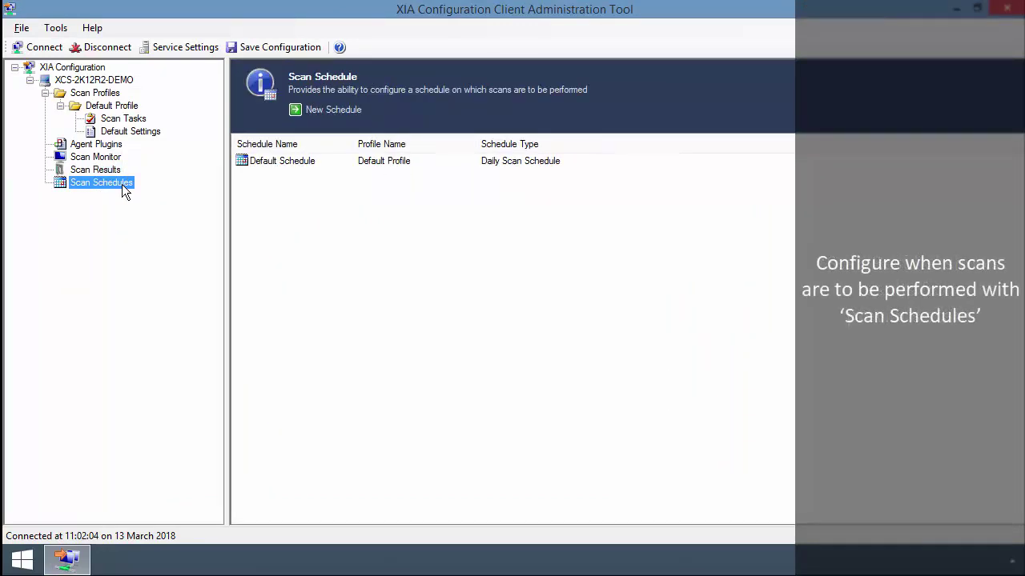
double_click(258, 161)
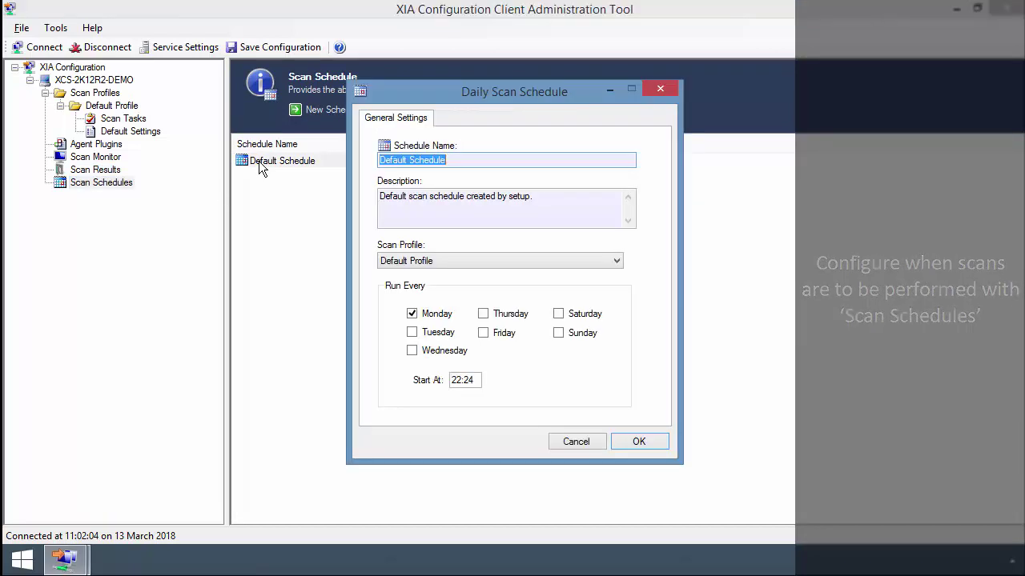
key("Escape")
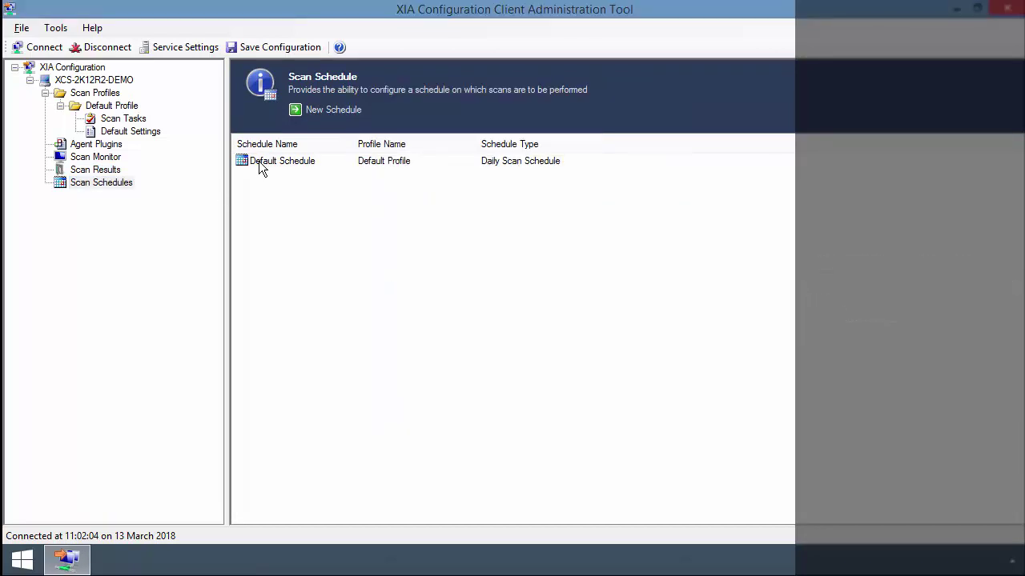
- Create a new scan profile named Demo Profile
right_click(106, 93)
left_click(141, 104)
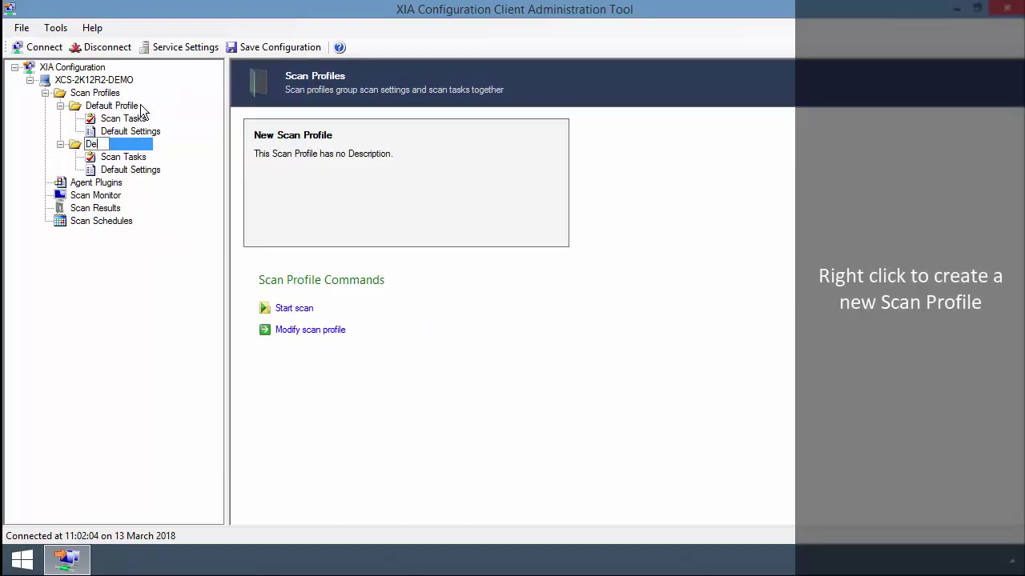
type("Demo Profile")
key("Return")
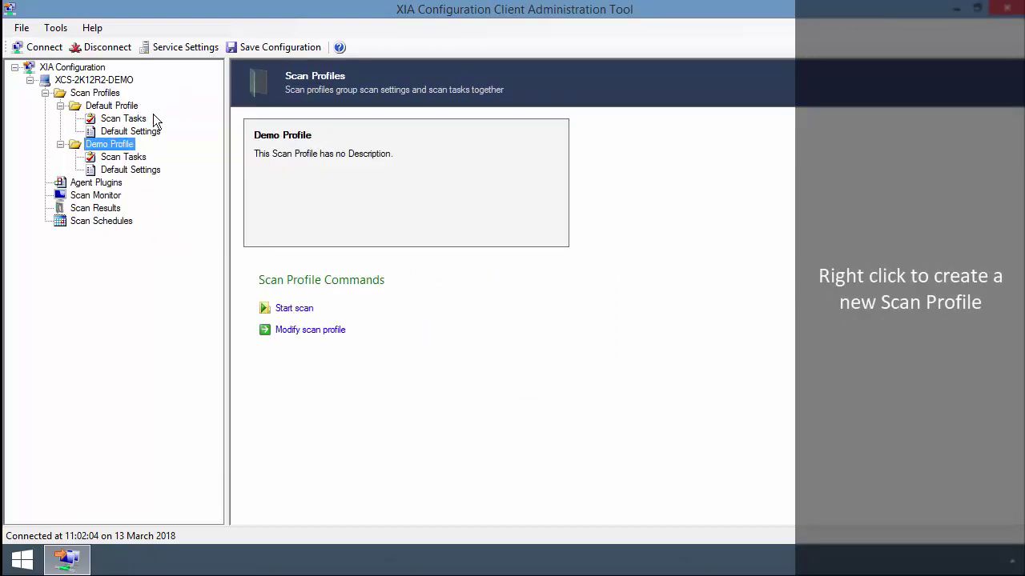
- Look over the scan task types that can be added to the Demo Profile
right_click(137, 160)
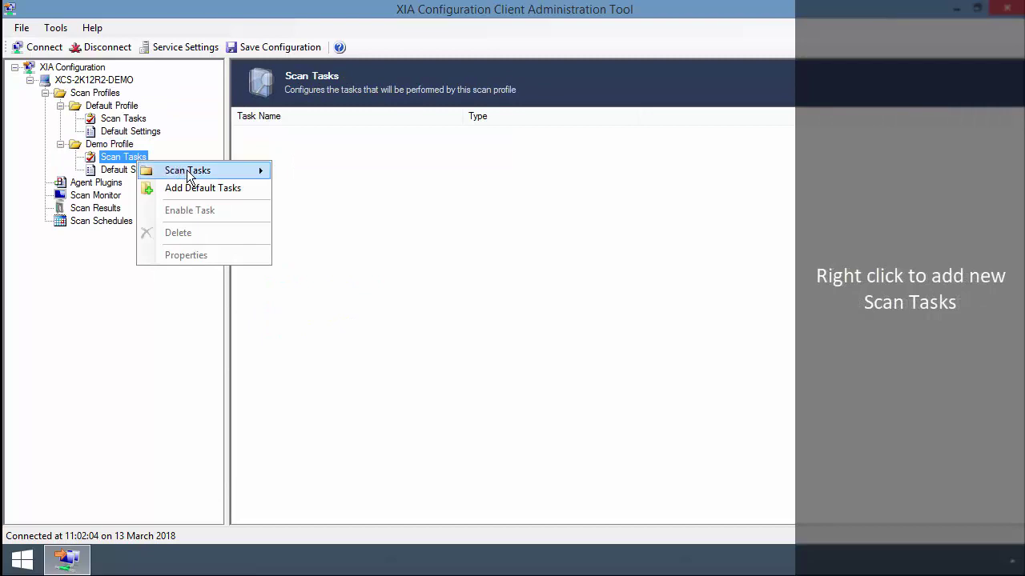
mouse_move(187, 174)
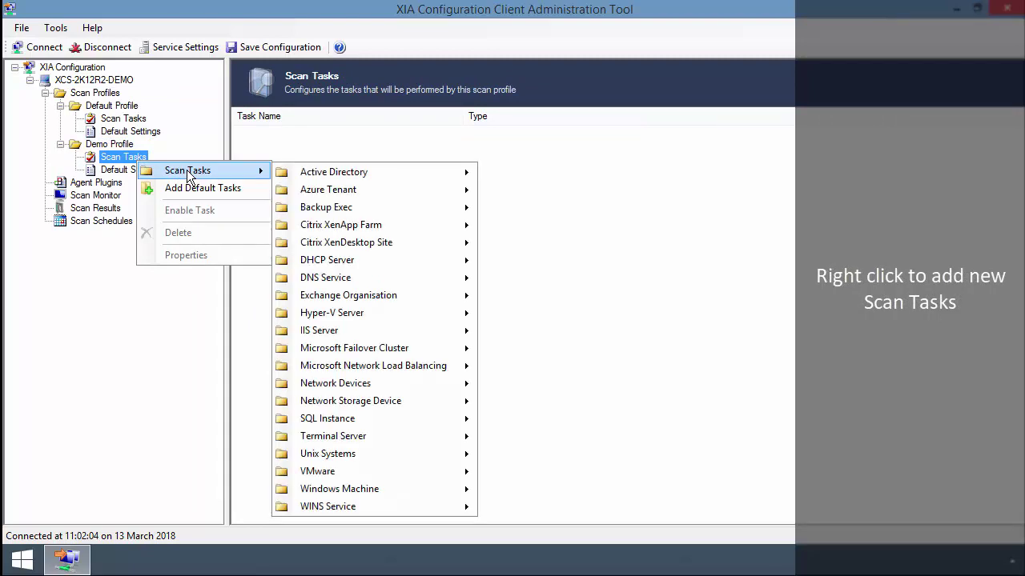
key("Escape")
key("Escape")
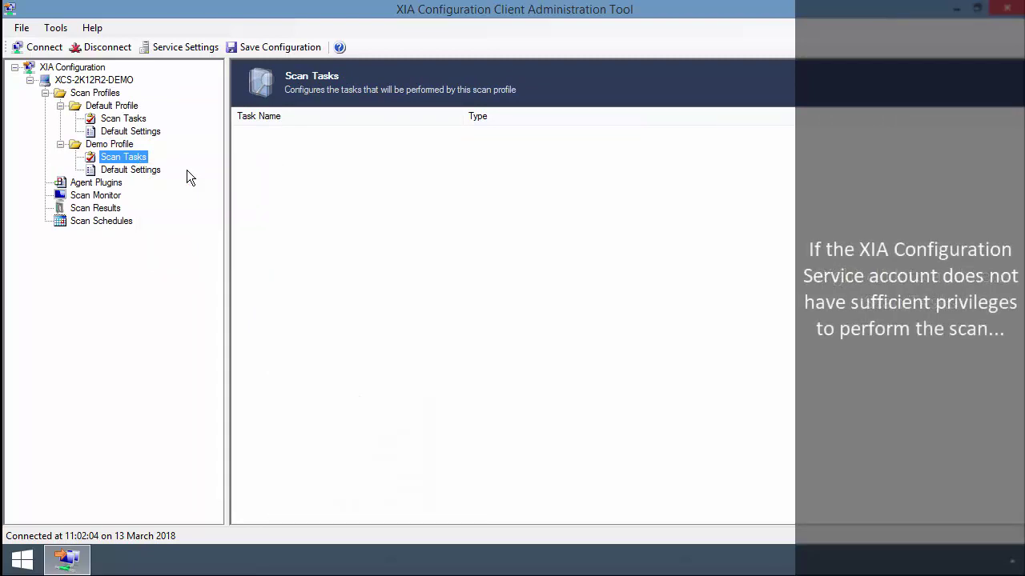
- Inspect the Use Specific Credentials option in the Demo Profile's settings and leave without saving
right_click(119, 147)
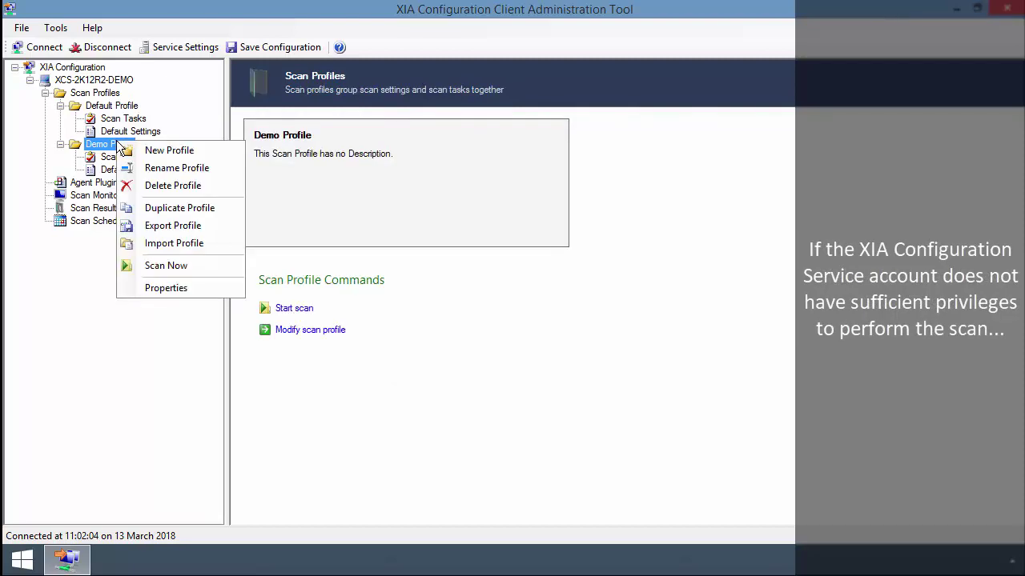
left_click(197, 287)
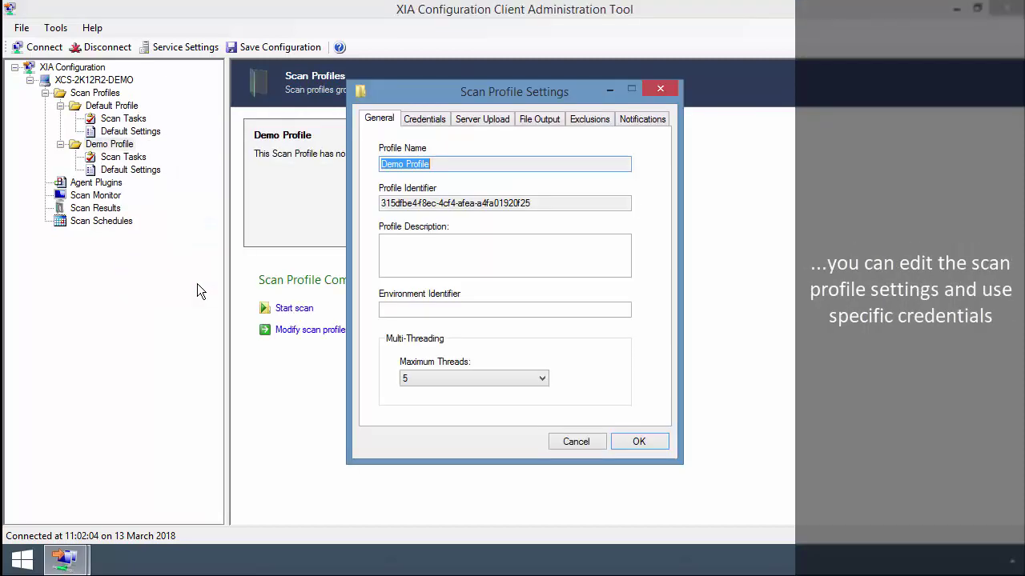
left_click(427, 120)
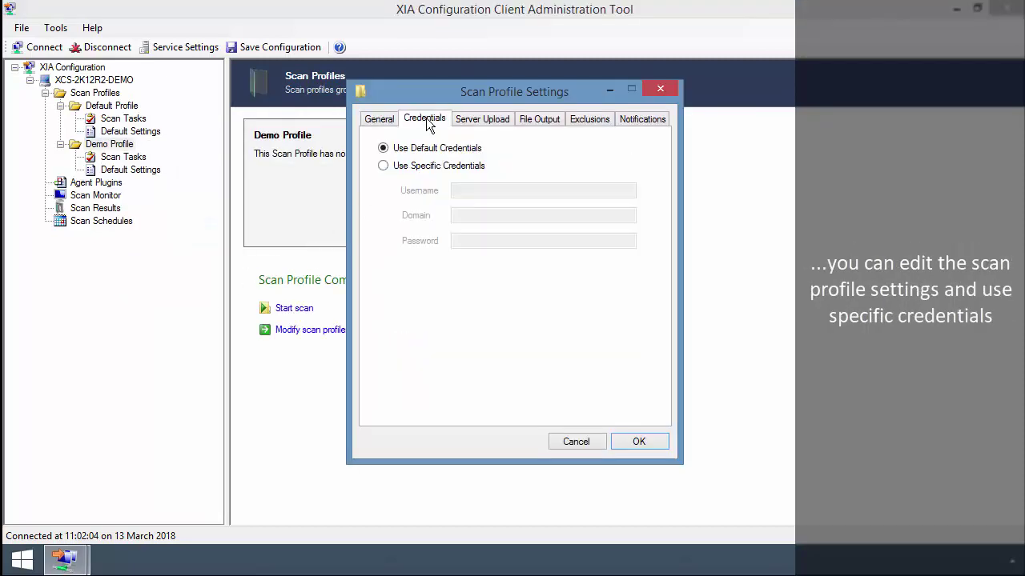
left_click(458, 168)
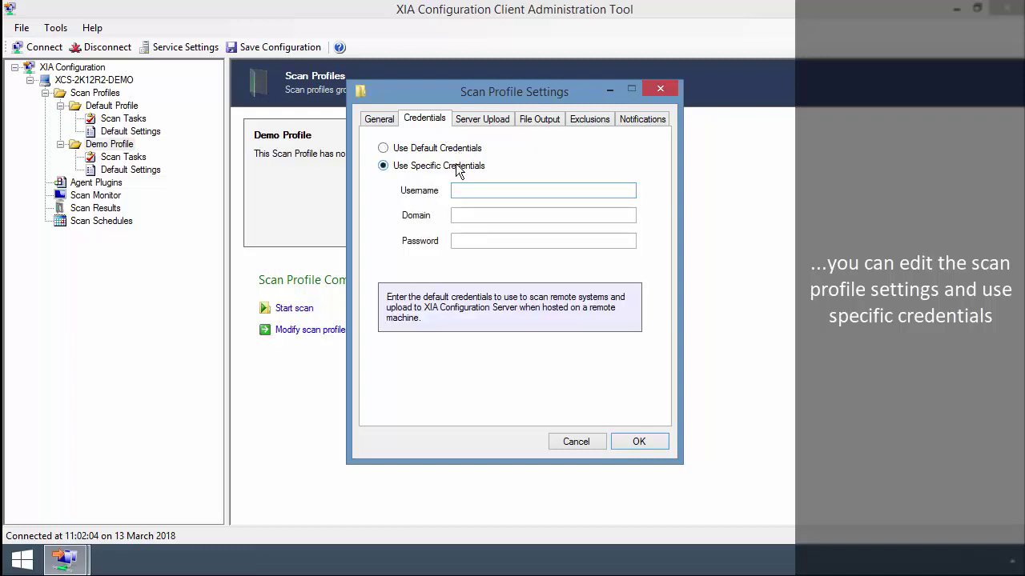
key("Escape")
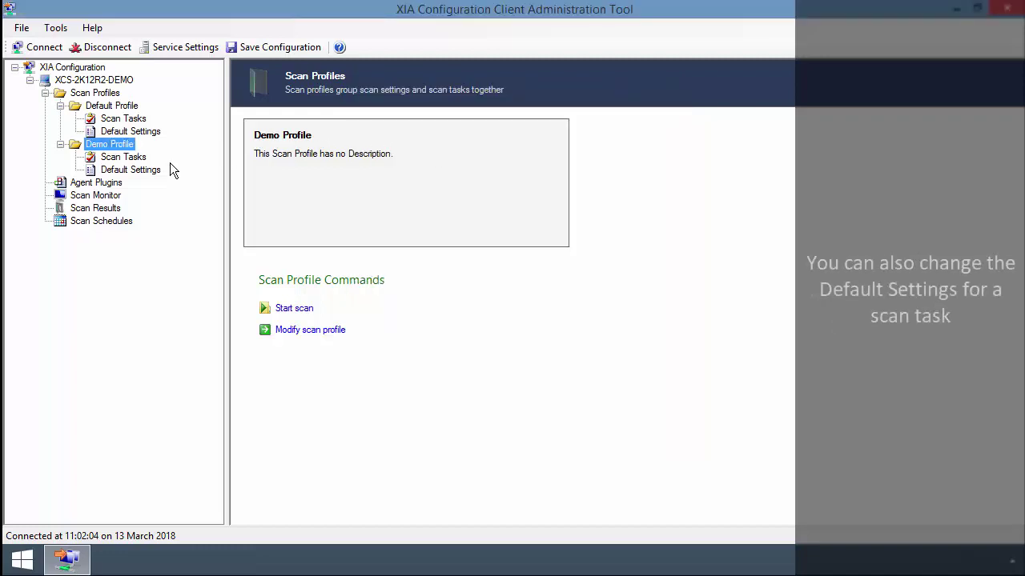
- View the Demo Profile's default settings for the Windows Machine Agent and read their context-sensitive help
left_click(157, 171)
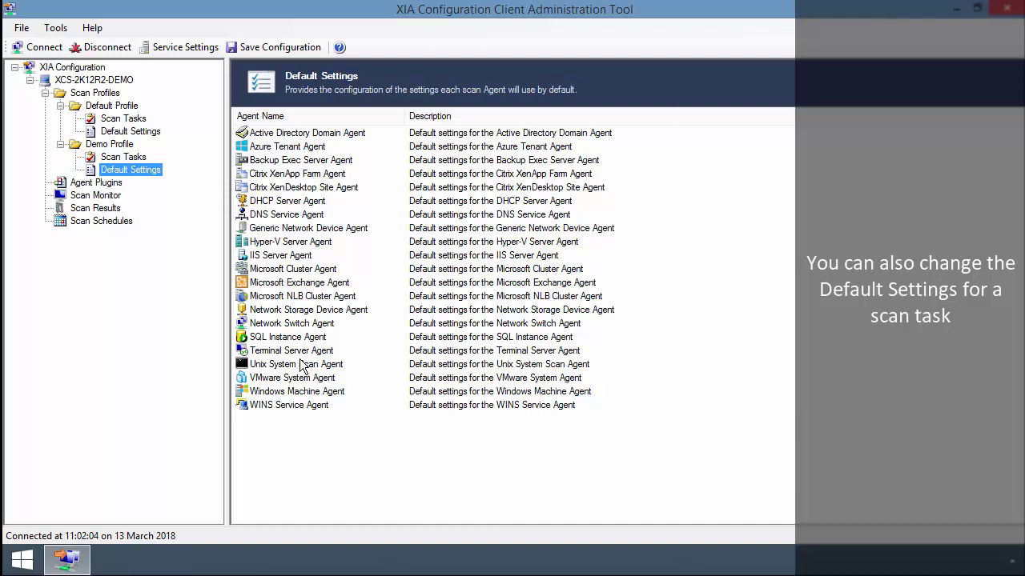
double_click(288, 393)
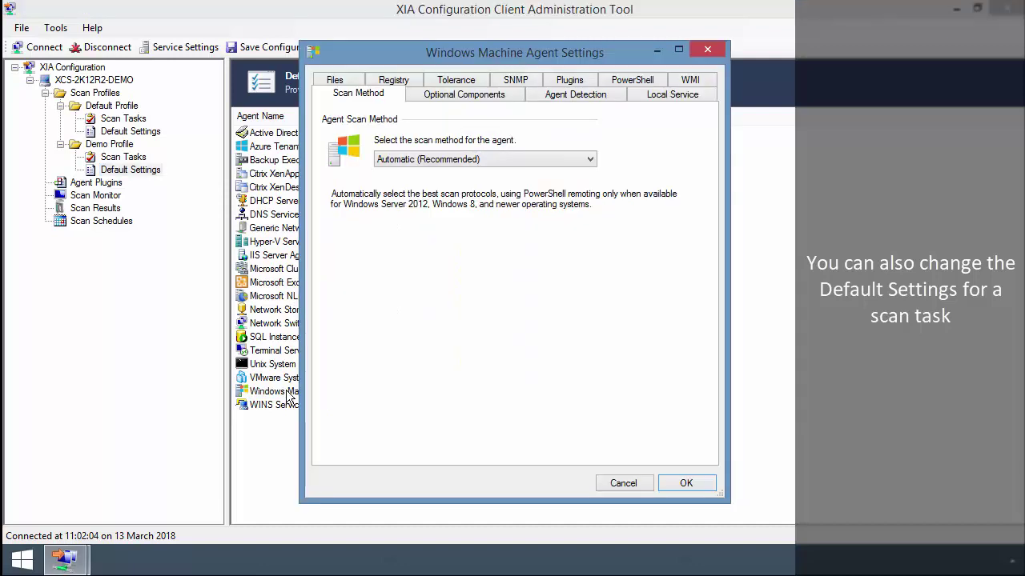
key("F1")
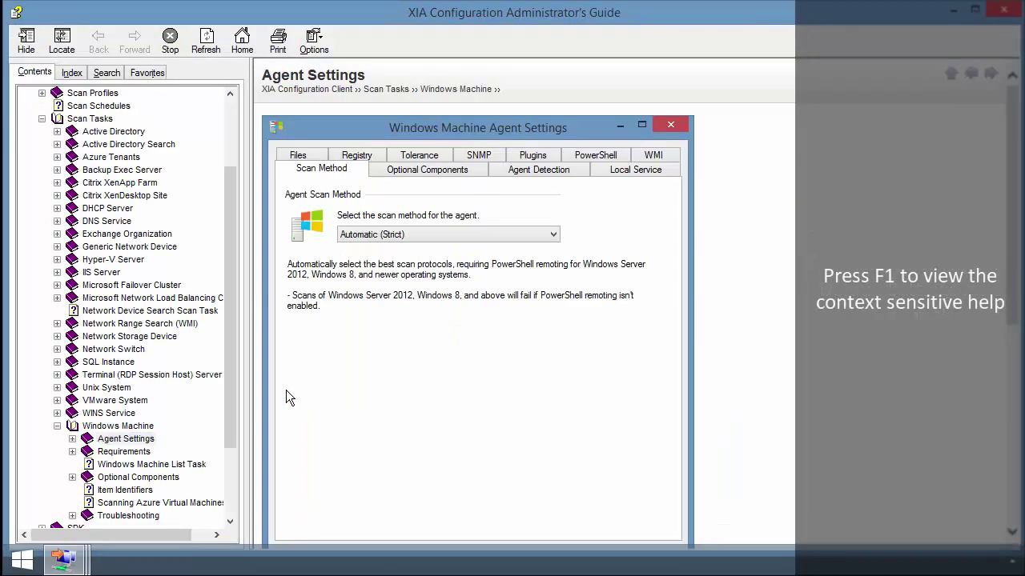
scroll(290, 398, "down", 2)
scroll(287, 392, "down", 5)
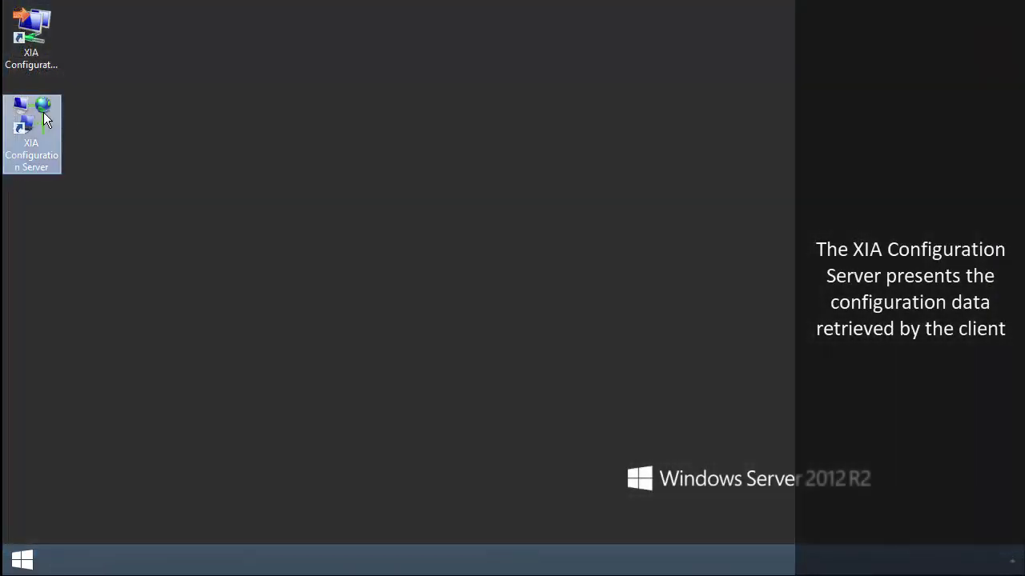
- Switch to the XIA Configuration Server and browse the items in Demonstration Company and those of type IIS Server
double_click(44, 118)
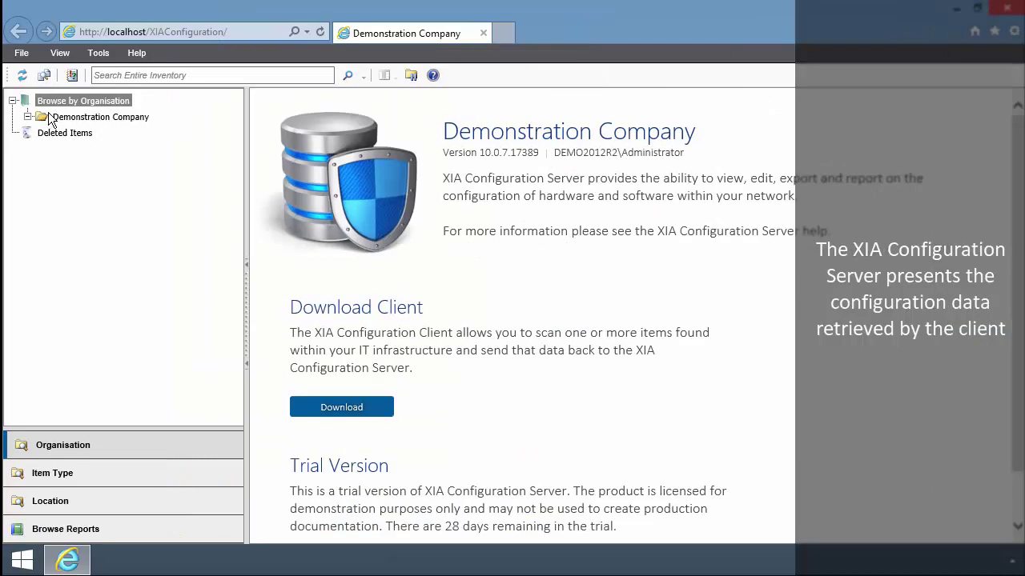
left_click(109, 117)
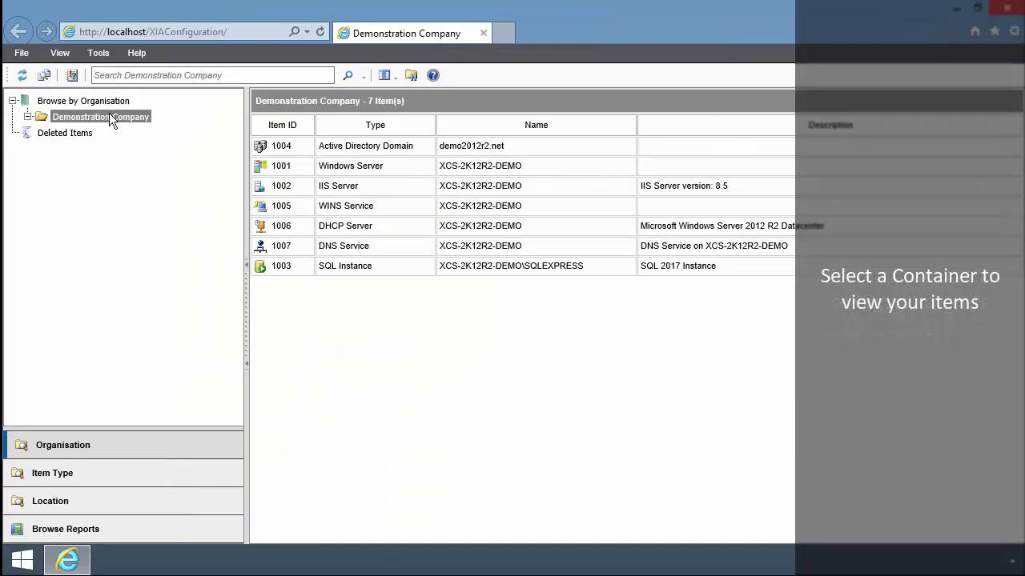
left_click(84, 471)
left_click(76, 357)
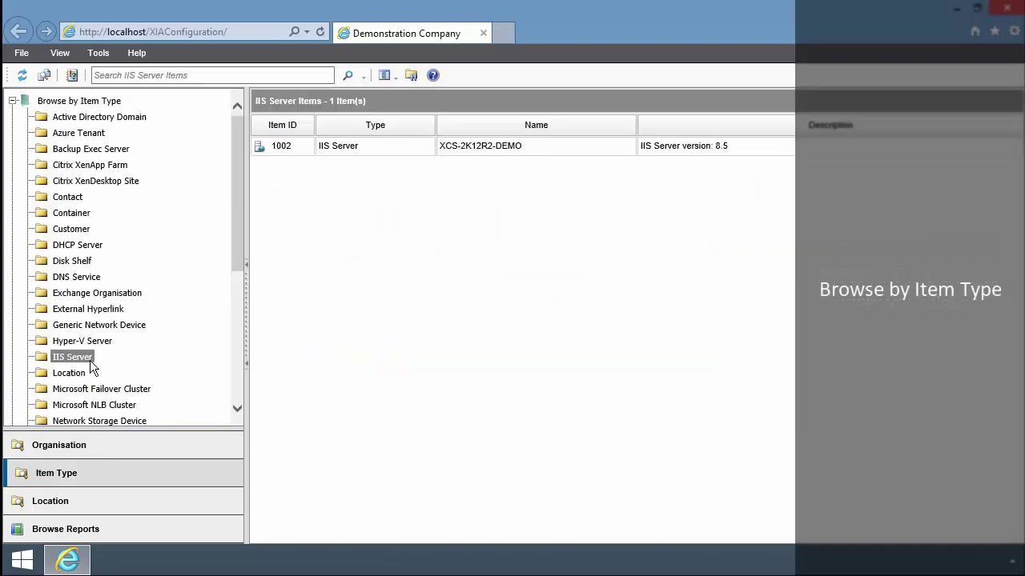
- Browse the items by location and look over the item types offered for a manually created item, such as Location, Rack and Room
left_click(104, 501)
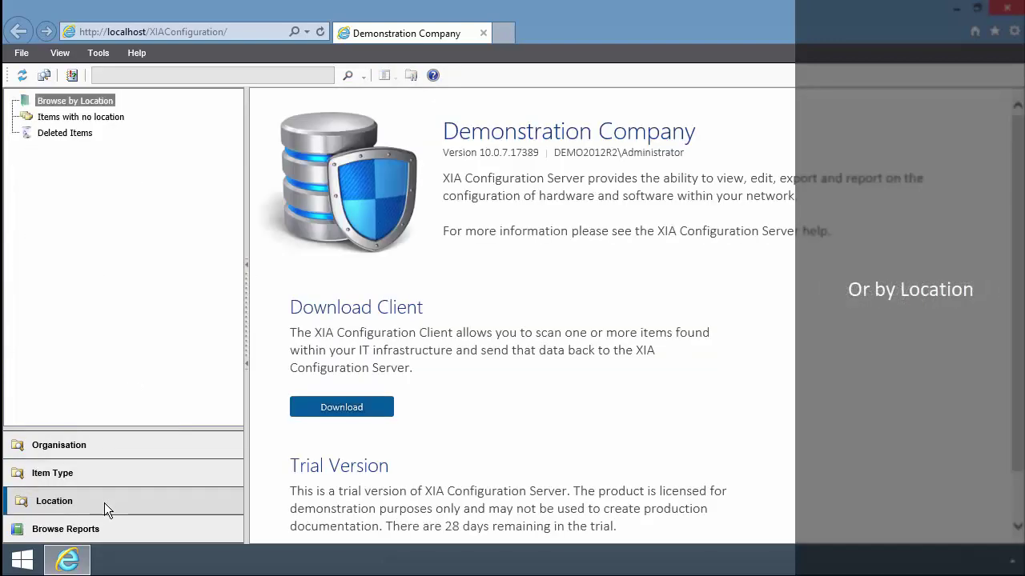
right_click(88, 100)
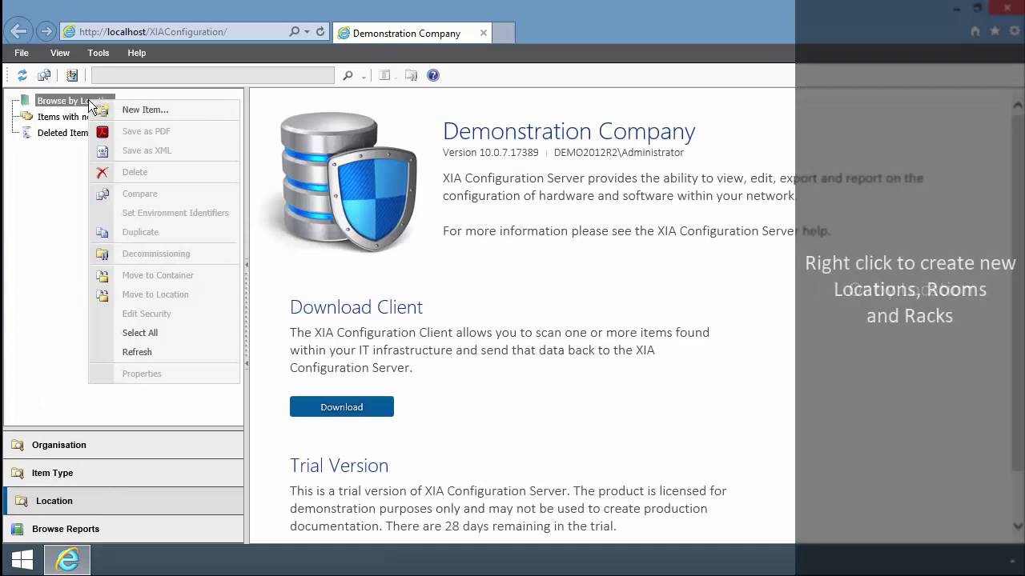
left_click(115, 109)
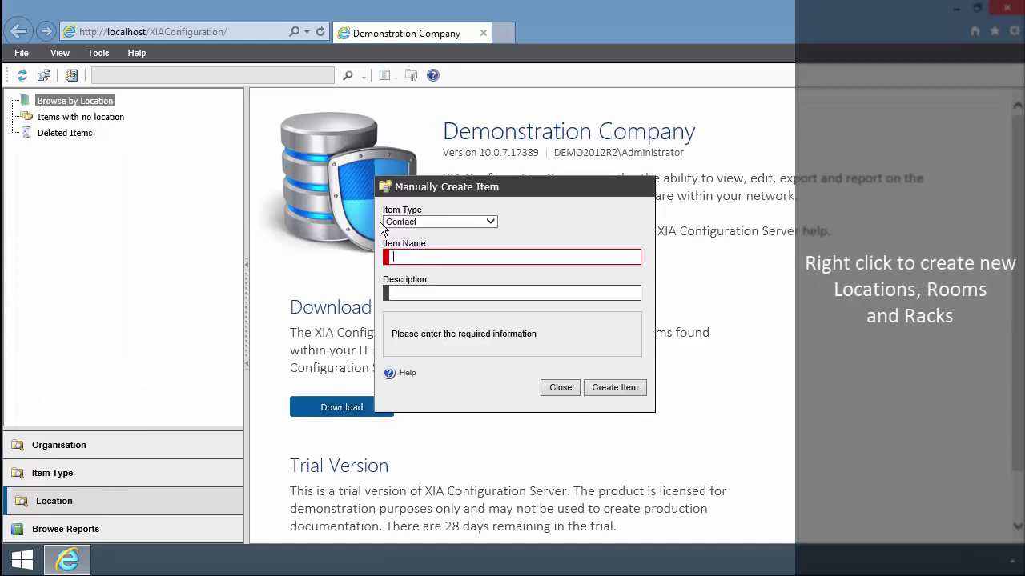
left_click(447, 222)
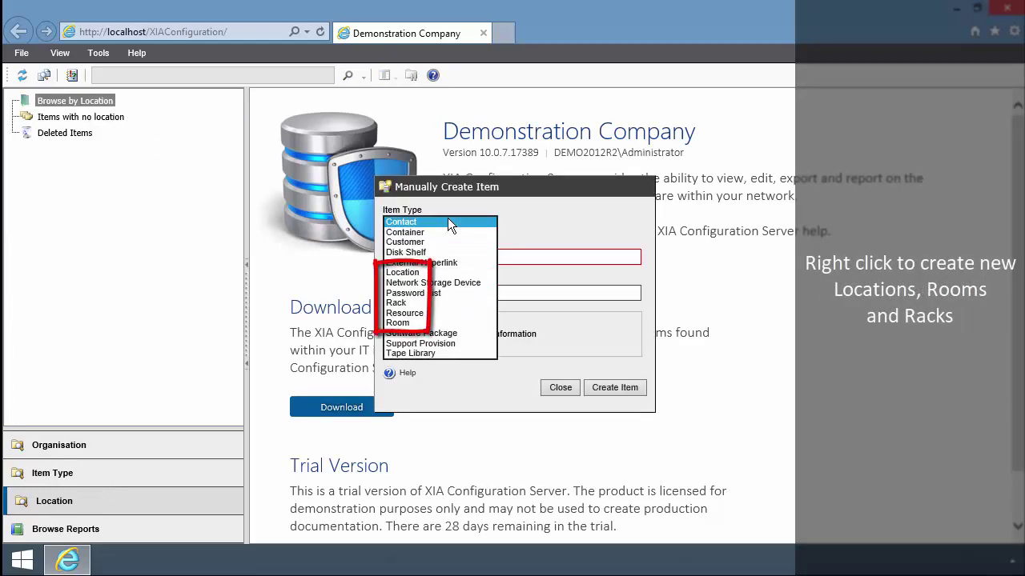
- Browse the reports and open the Software Installation Report among the Windows Machine Reports
left_click(135, 522)
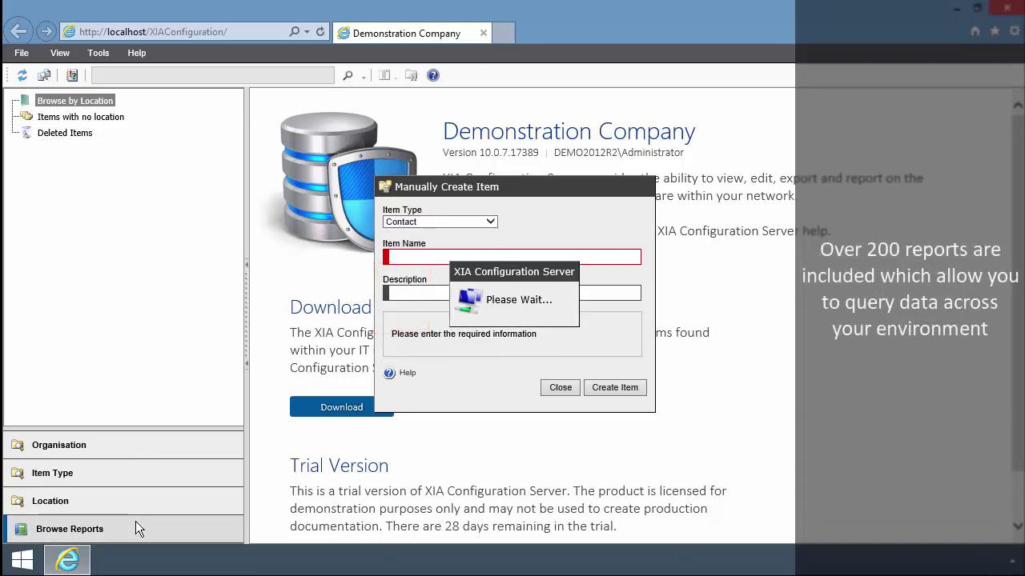
scroll(228, 400, "down", 5)
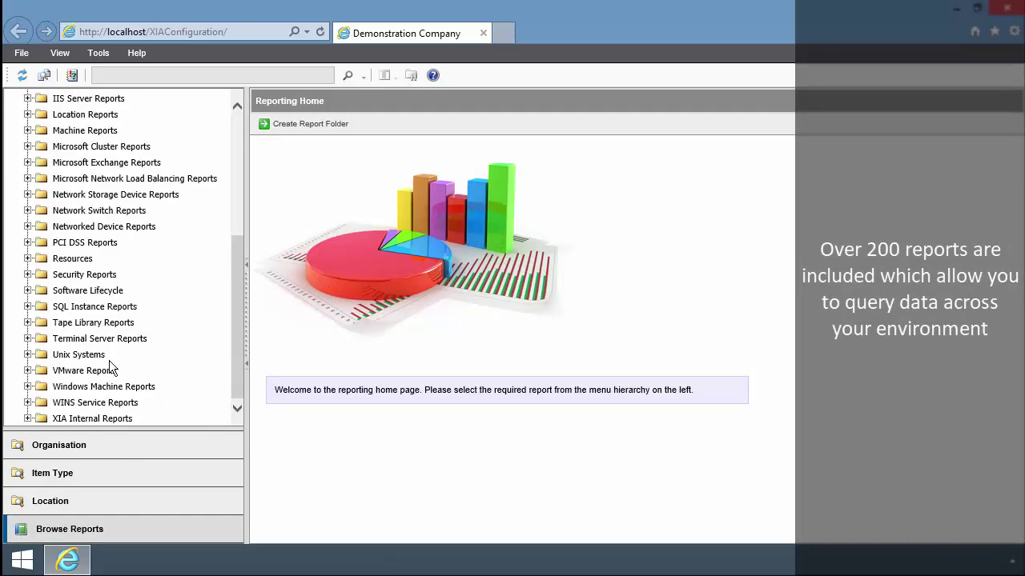
left_click(28, 387)
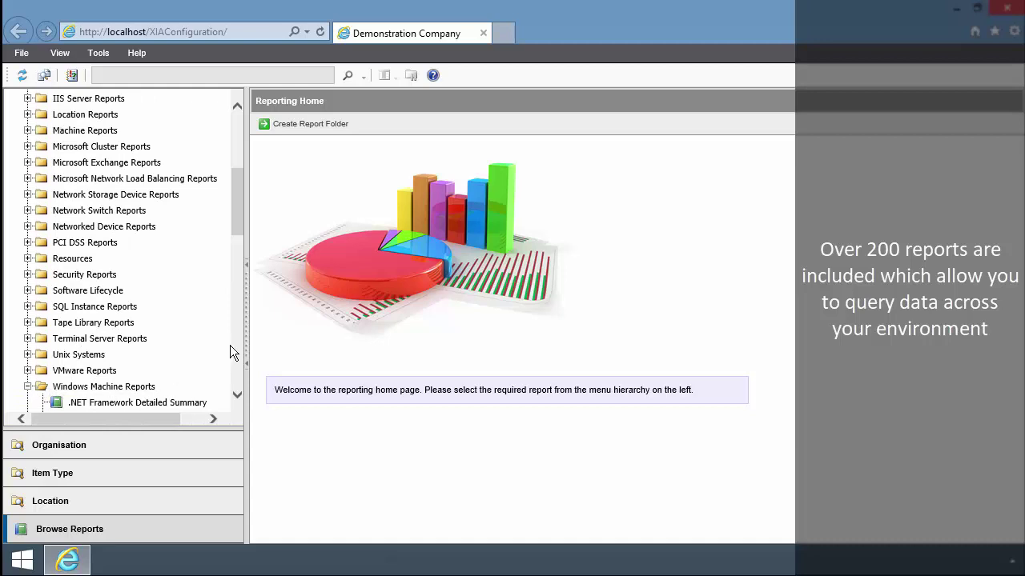
scroll(234, 338, "down", 10)
left_click(170, 173)
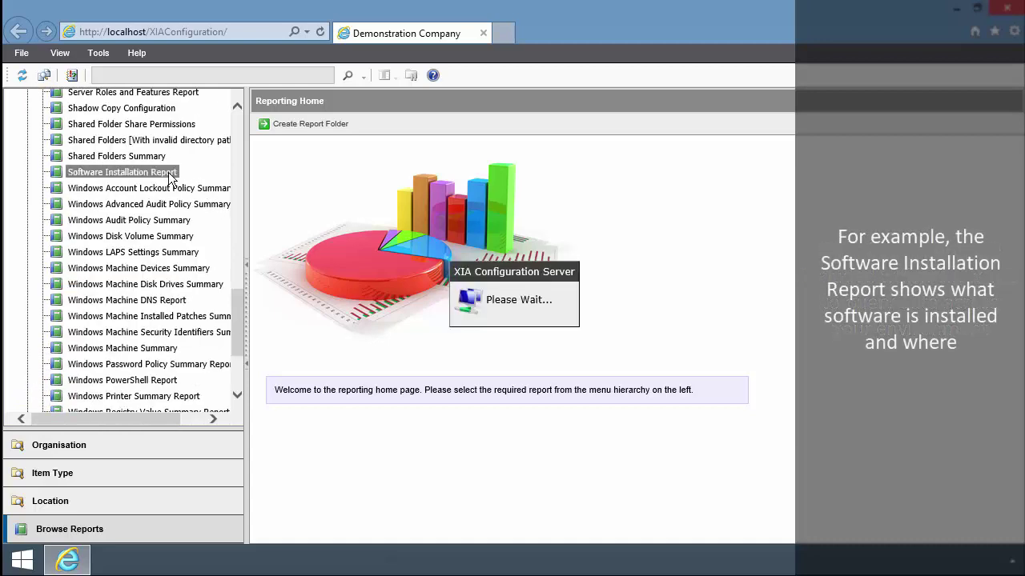
- Execute the Software Installation Report for Demonstration Company with the publisher filter Microsoft%
left_click(293, 125)
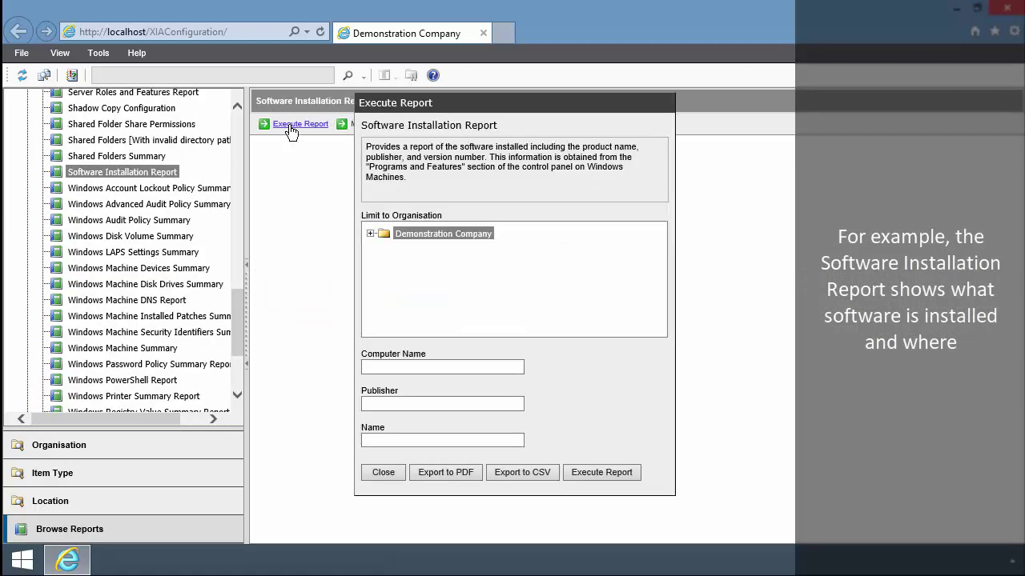
left_click(406, 403)
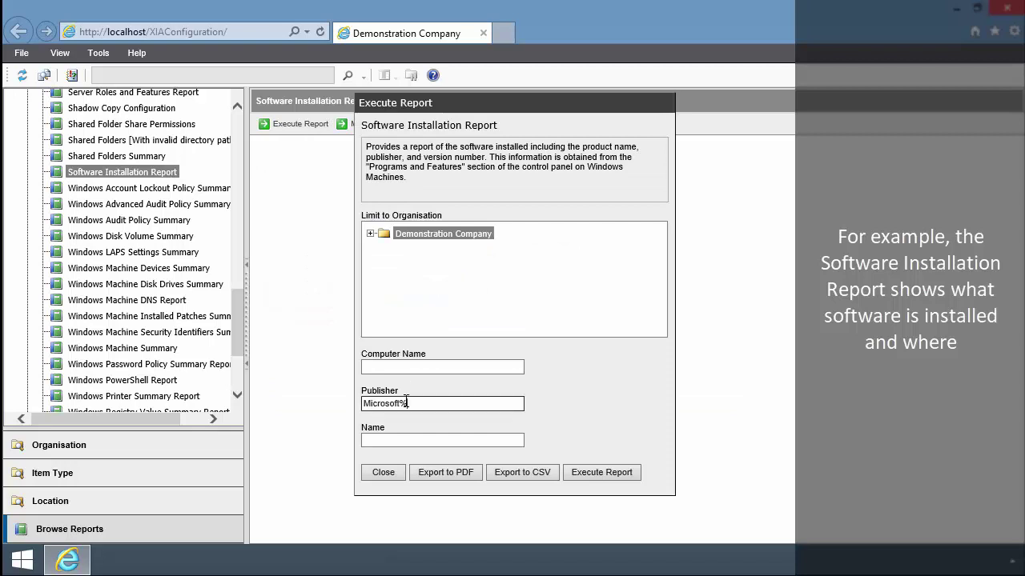
left_click(617, 470)
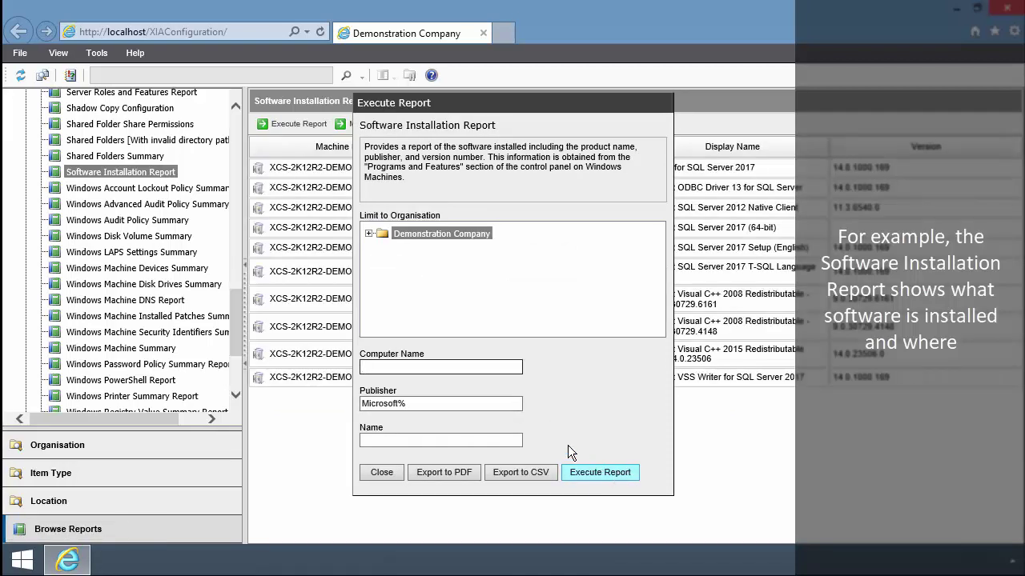
left_click(381, 473)
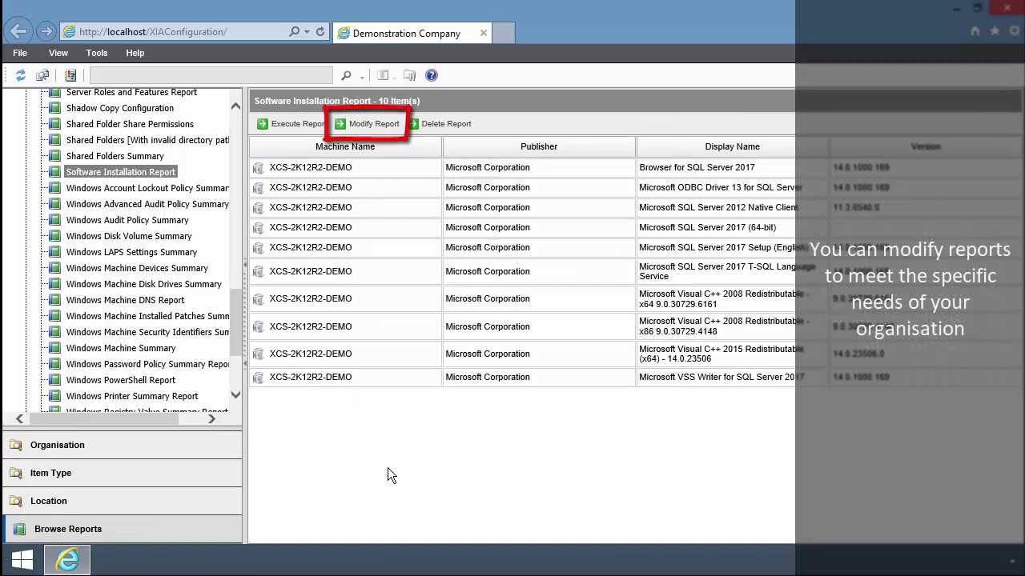
- View the management summary in the properties of XCS-2K12R2-DEMO and generate a PDF document of the item's current version
right_click(404, 375)
left_click(486, 365)
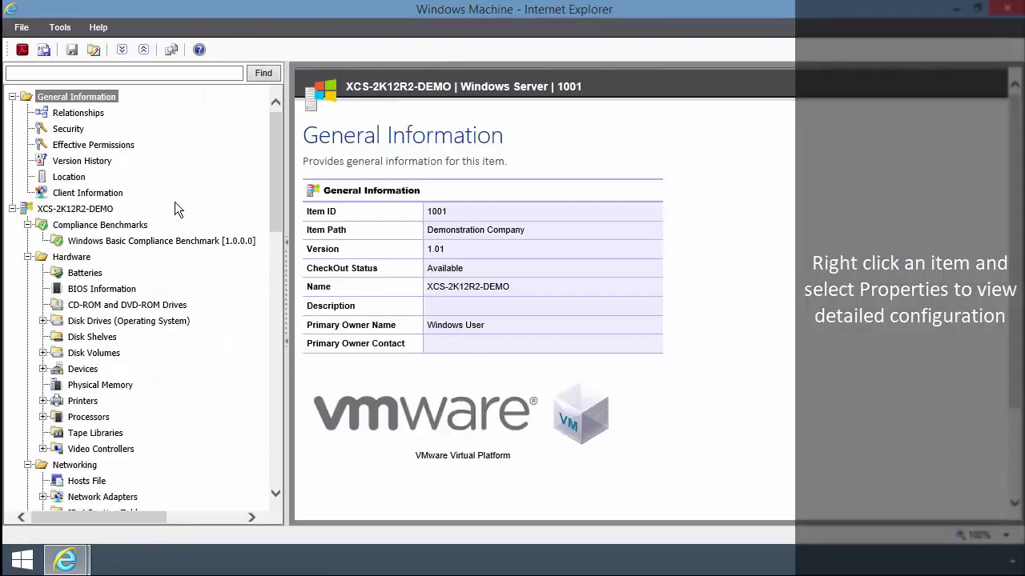
left_click(103, 210)
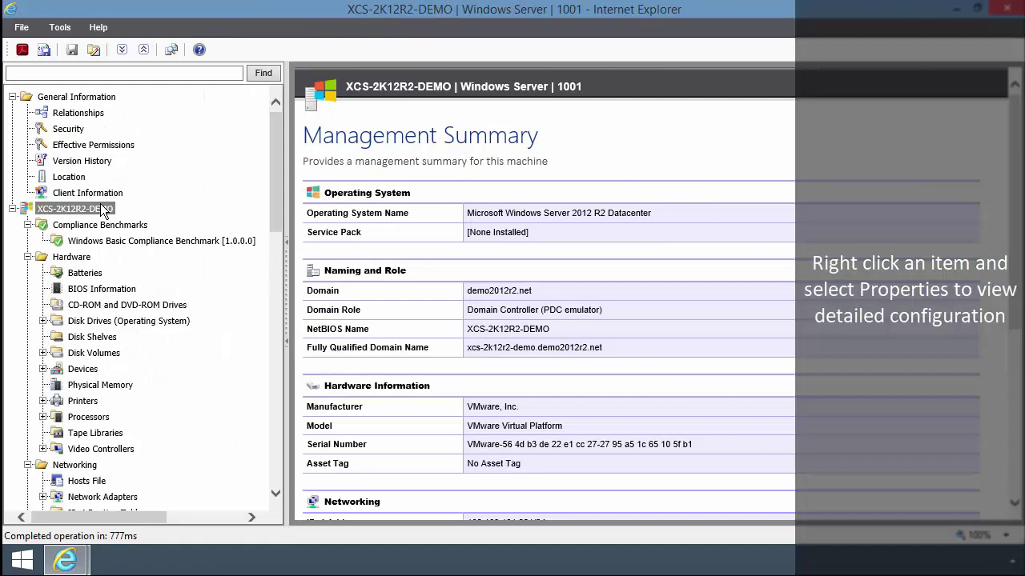
left_click(23, 51)
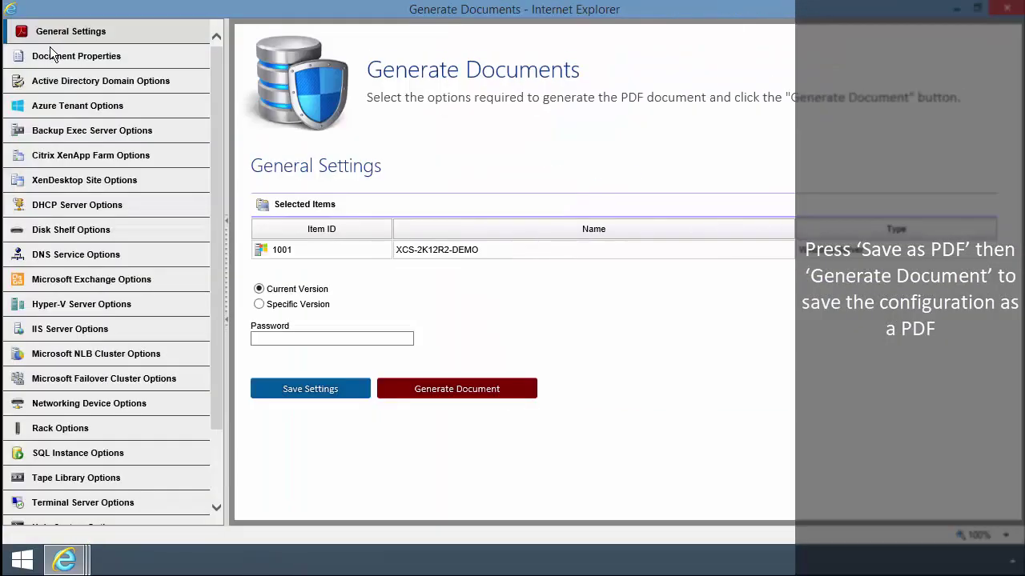
left_click(410, 392)
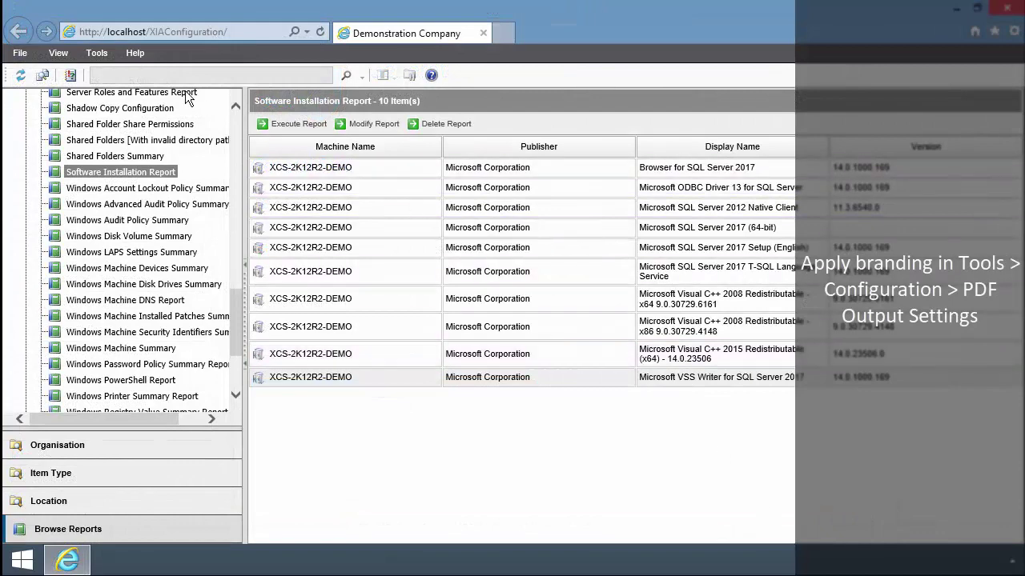
- View the PDF Output Settings in the server's configuration settings
left_click(96, 52)
left_click(193, 154)
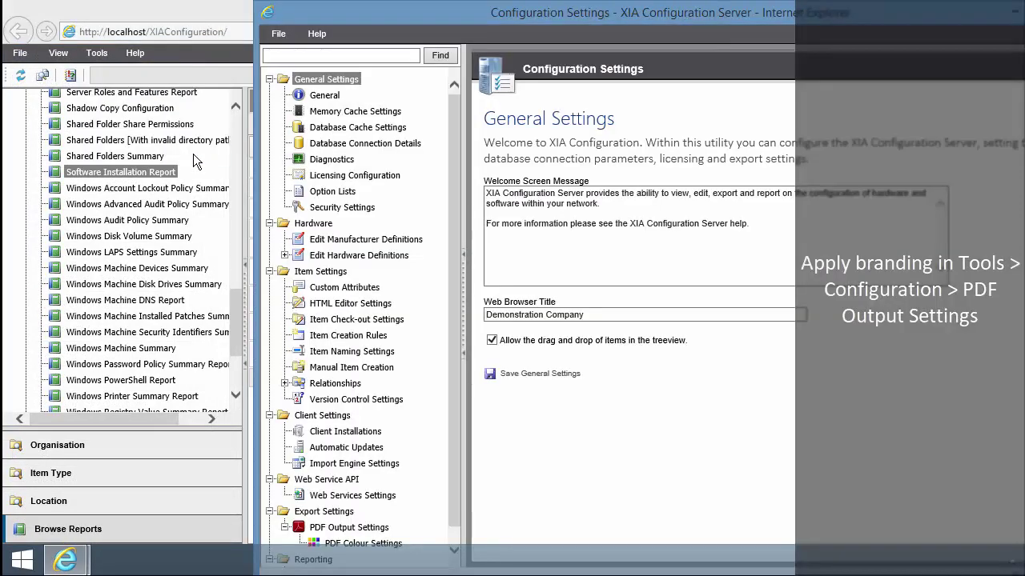
left_click(85, 521)
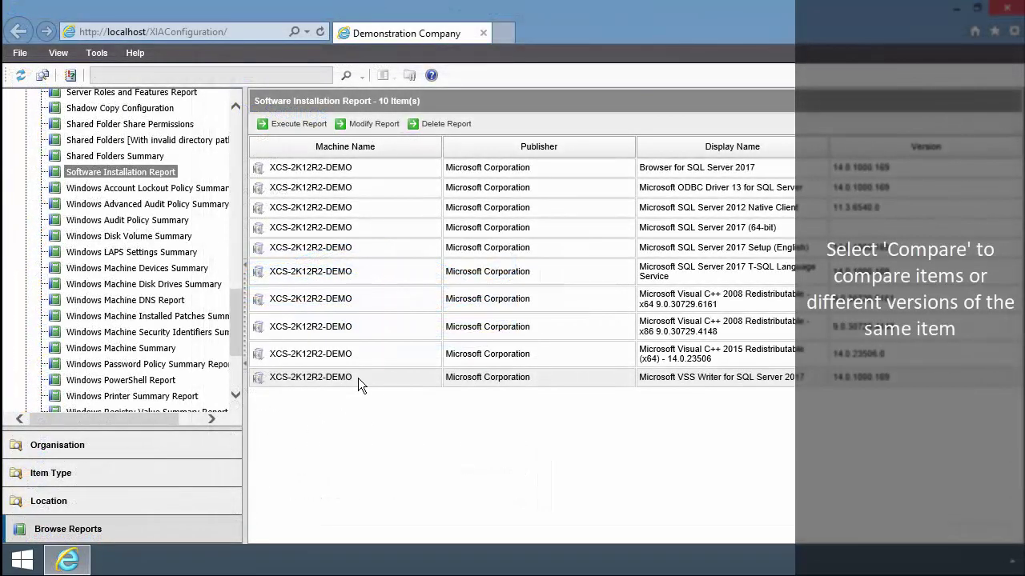
- Compare version 1.01 of XCS-2K12R2-DEMO with version 1.00 of the same item
right_click(358, 383)
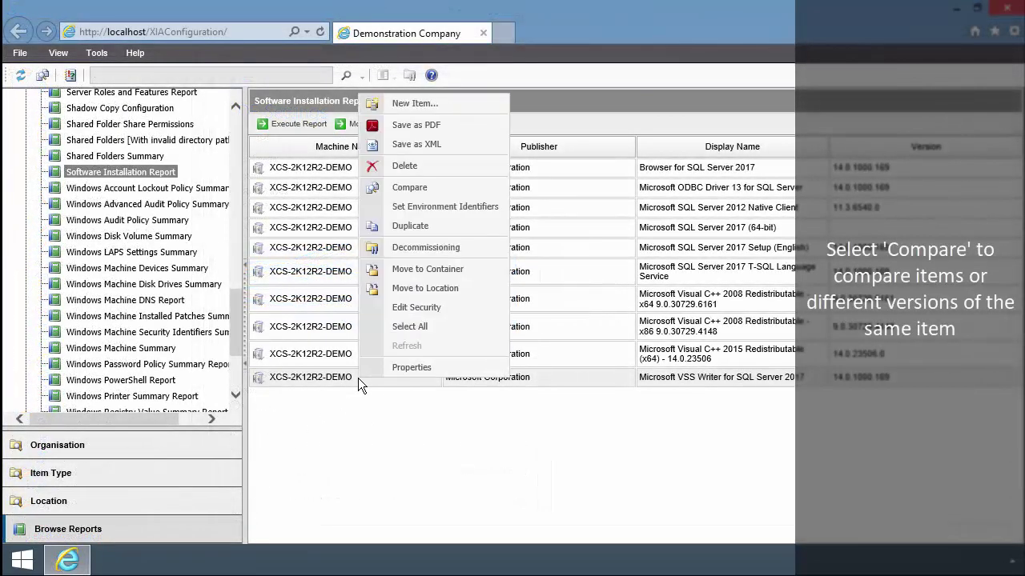
left_click(434, 186)
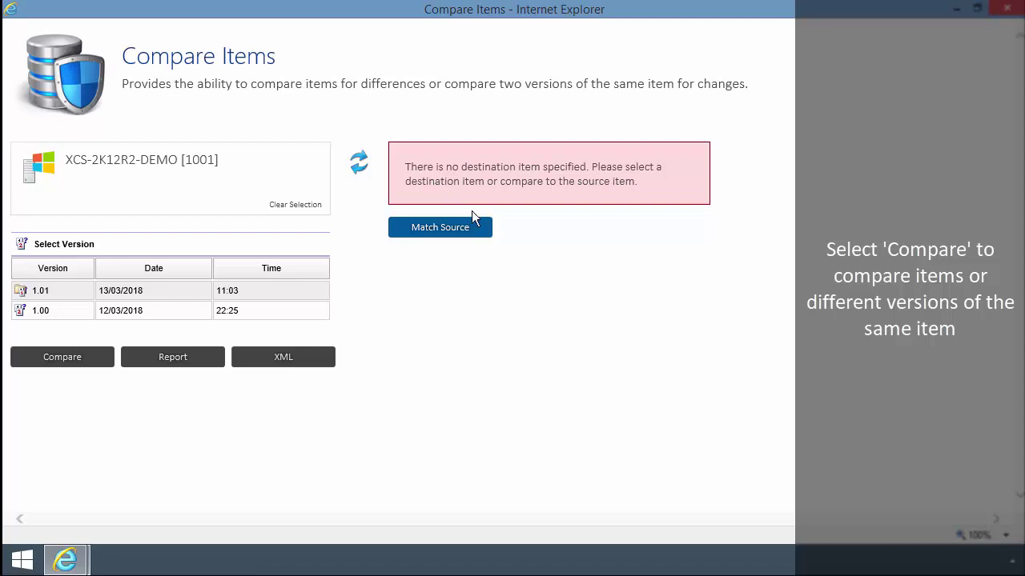
left_click(474, 225)
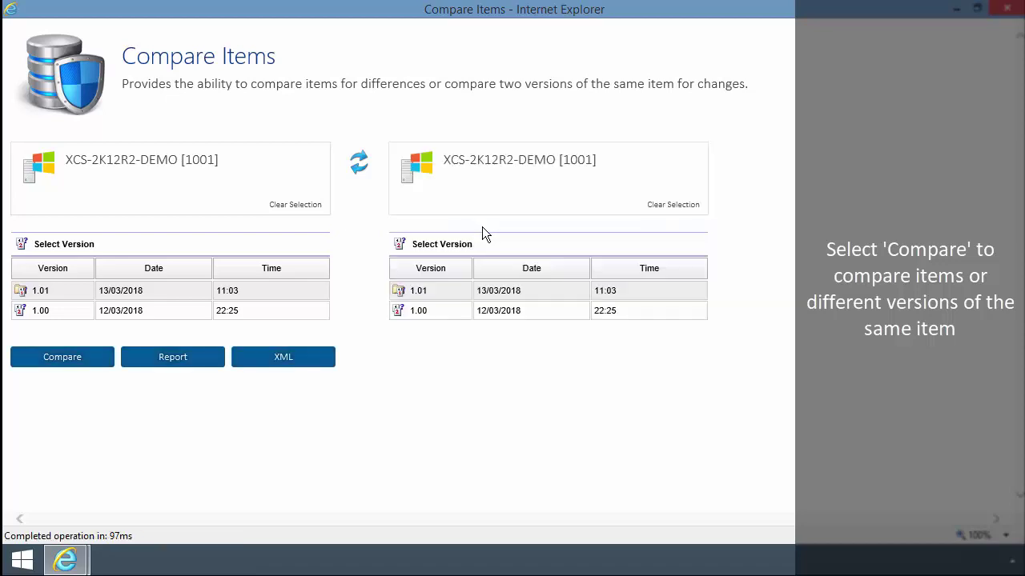
left_click(546, 310)
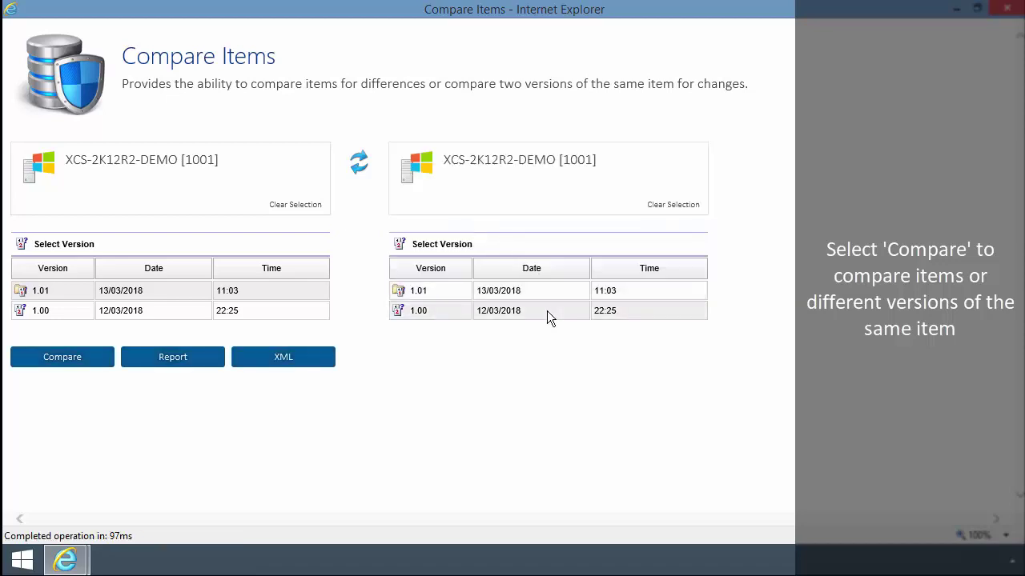
left_click(97, 359)
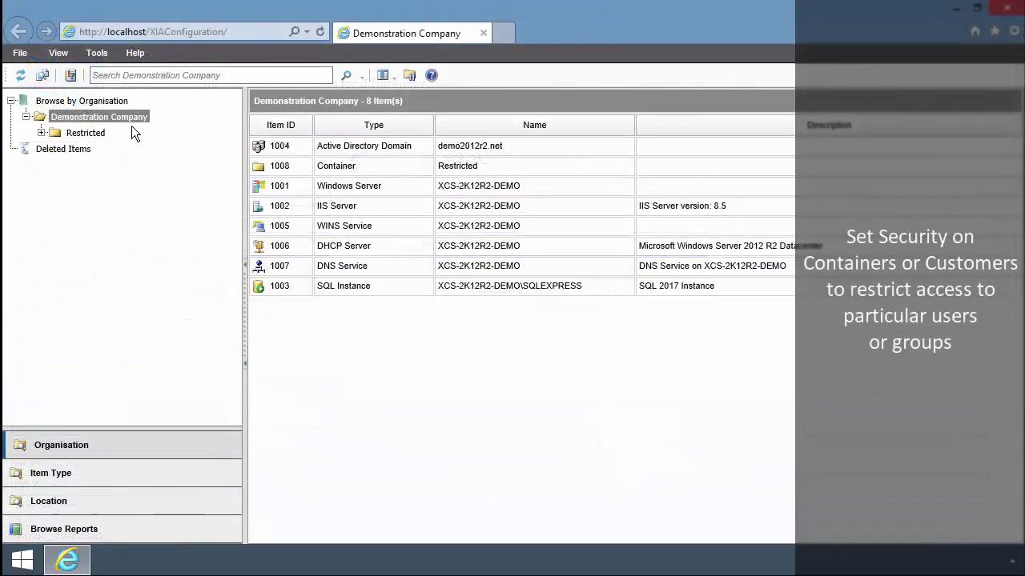
- Open the security settings of the Restricted container in Demonstration Company
right_click(99, 134)
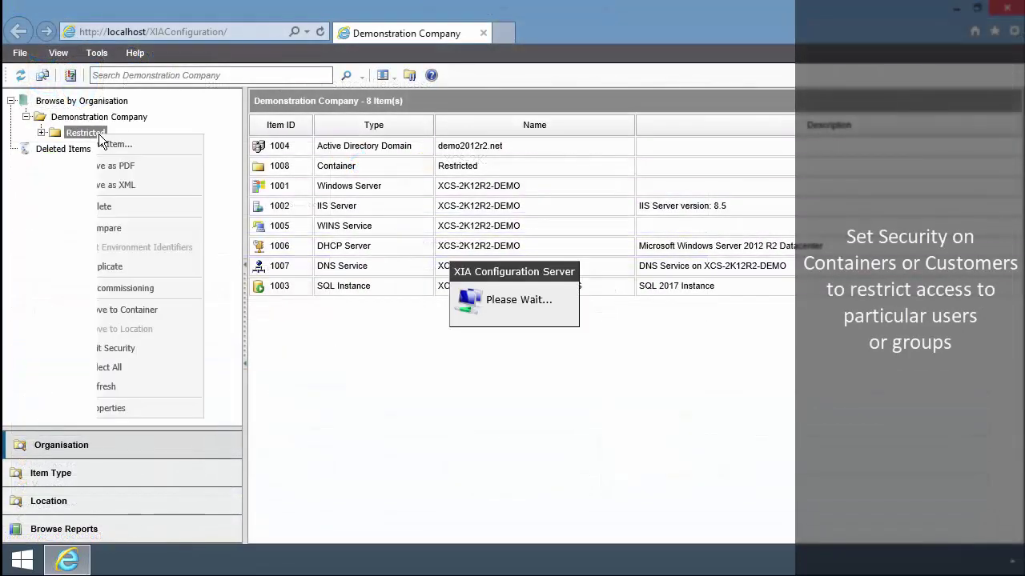
left_click(198, 350)
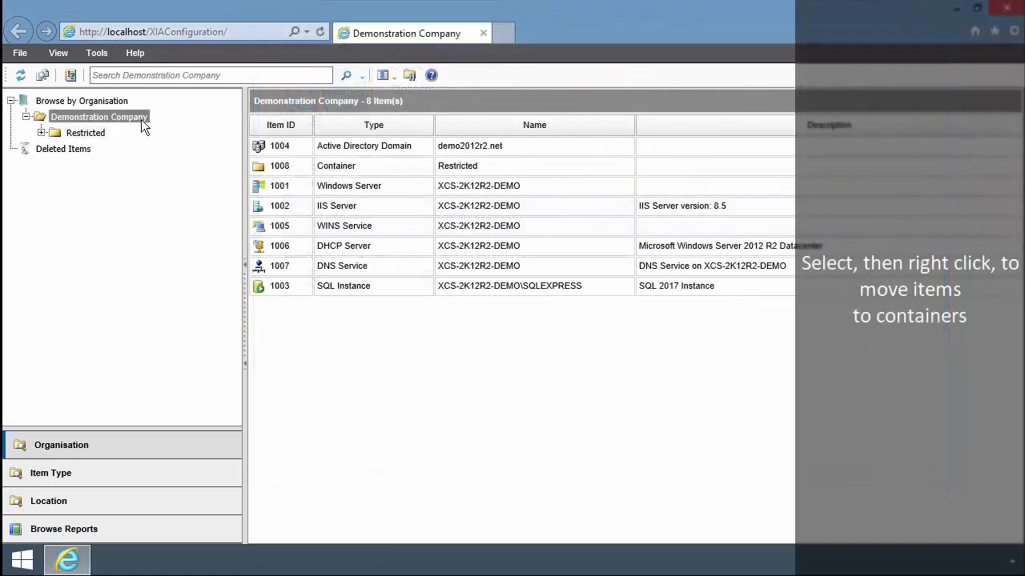
- Move the Windows Server item XCS-2K12R2-DEMO to a container
right_click(413, 183)
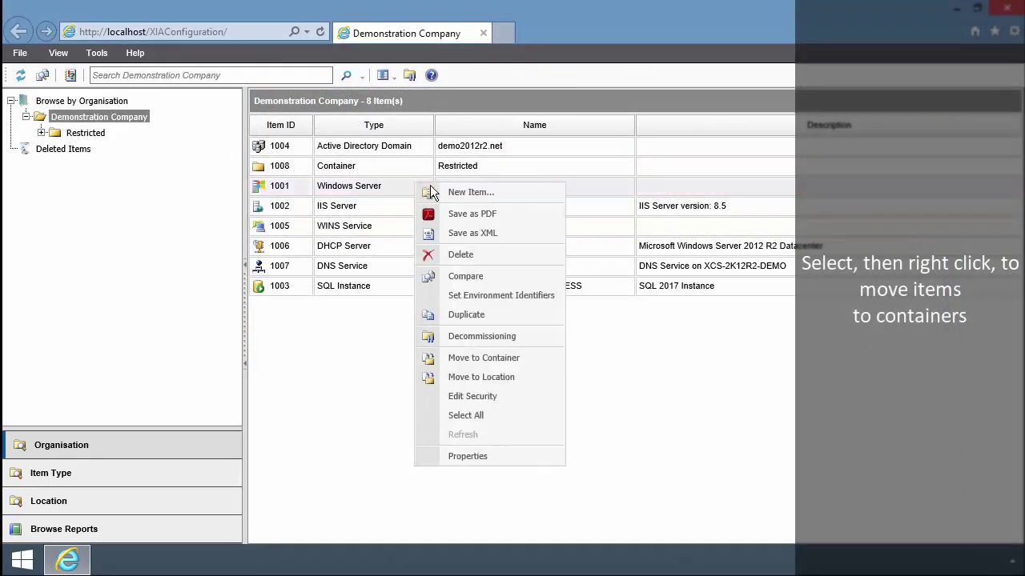